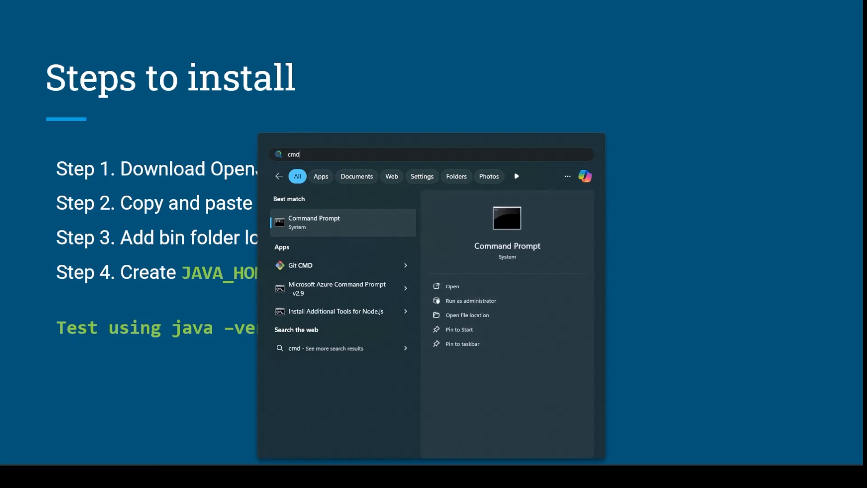
Open Command Prompt and run the java command to check whether Java is installed
{"action": "key", "text": "Return"}
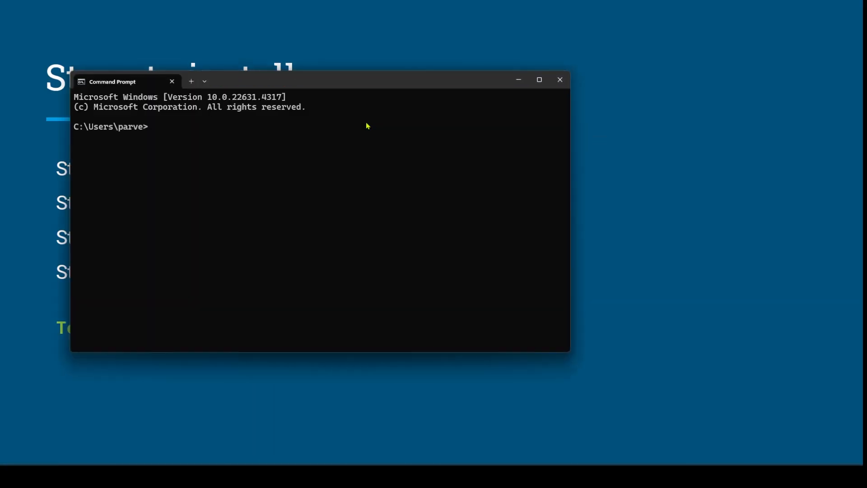
{"action": "type", "text": "java"}
{"action": "key", "text": "Return"}
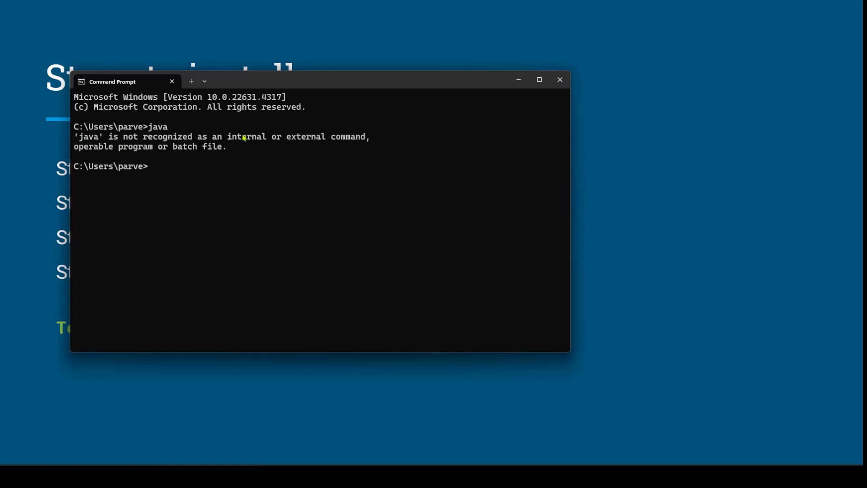
Switch to Firefox and open the jdk.java.net/23 download page linked in the Download paragraph of openjdk.org
{"action": "key", "text": "alt+Tab"}
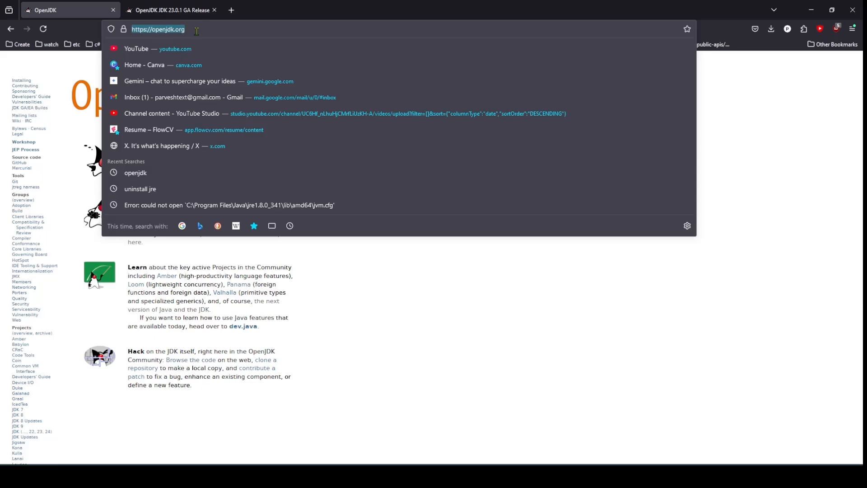
{"action": "left_click", "coordinate": [196, 32]}
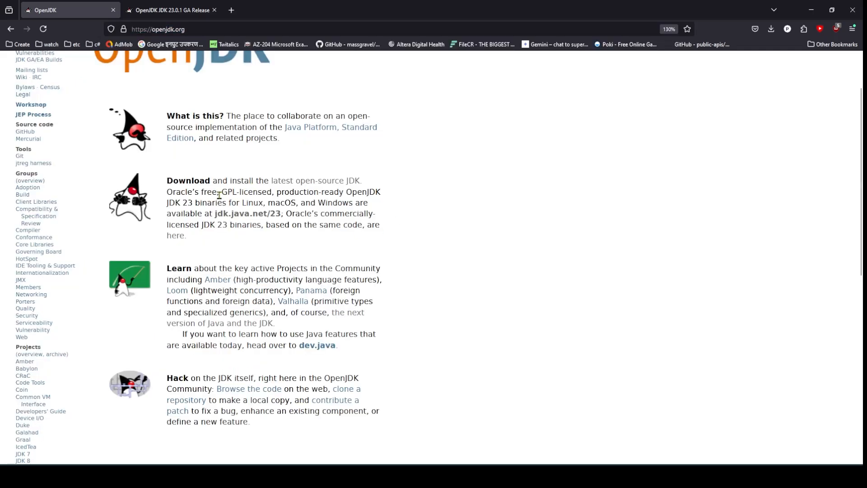
{"action": "left_click_drag", "start_coordinate": [167, 181], "coordinate": [196, 181]}
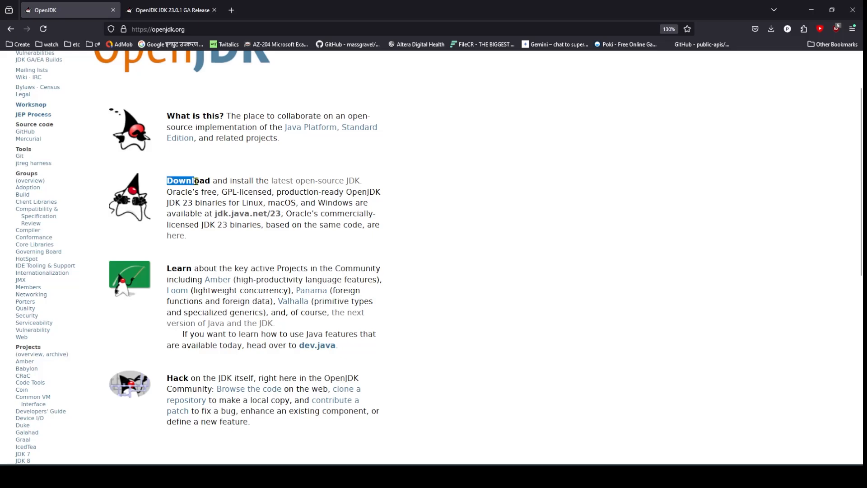
{"action": "left_click", "coordinate": [205, 213]}
{"action": "left_click_drag", "start_coordinate": [214, 213], "coordinate": [280, 214]}
{"action": "left_click", "coordinate": [261, 219]}
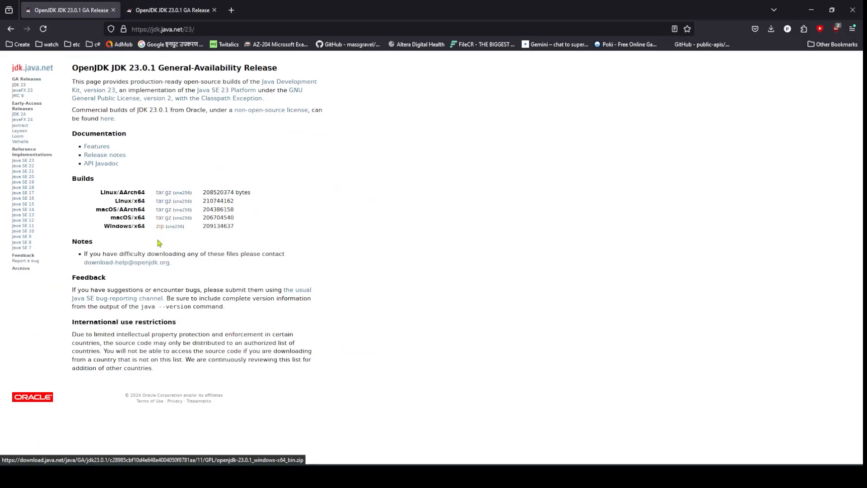
Download the Windows/x64 zip build of OpenJDK JDK 23.0.1
{"action": "key", "text": "ctrl+plus"}
{"action": "left_click_drag", "start_coordinate": [126, 243], "coordinate": [143, 244]}
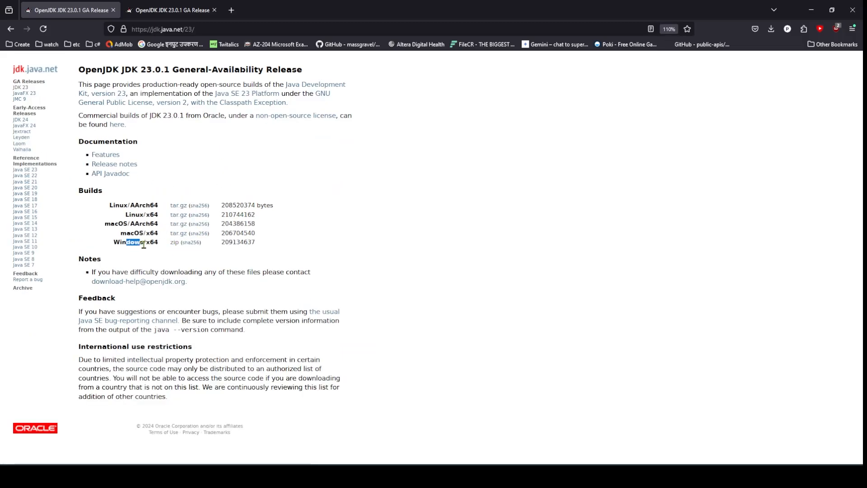
{"action": "left_click", "coordinate": [174, 243]}
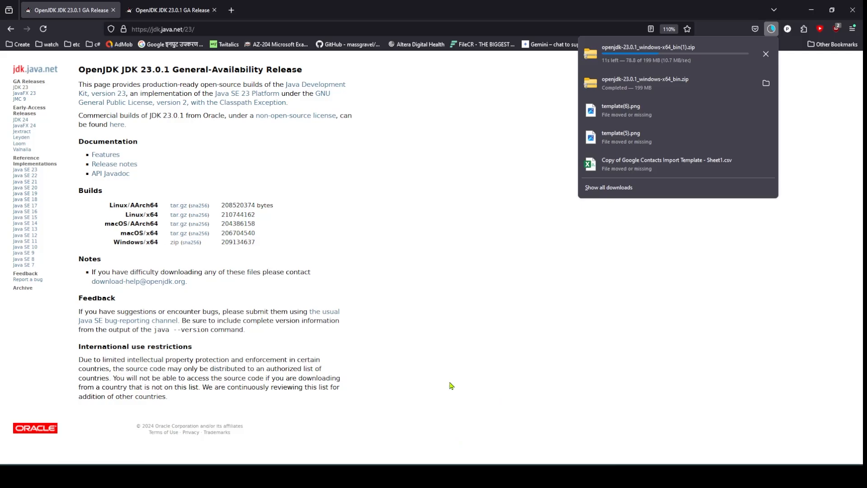
Switch to File Explorer and extract all of openjdk-23.0.1_windows-x64_bin.zip in the Downloads folder
{"action": "key", "text": "super"}
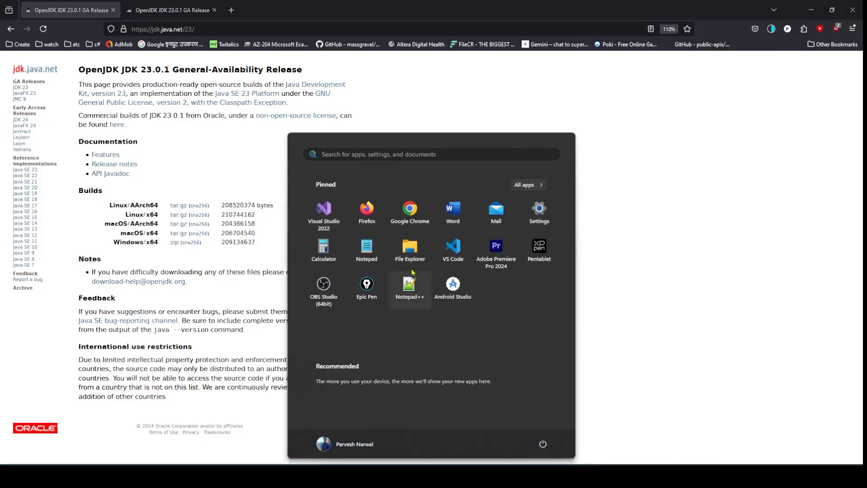
{"action": "left_click", "coordinate": [408, 255]}
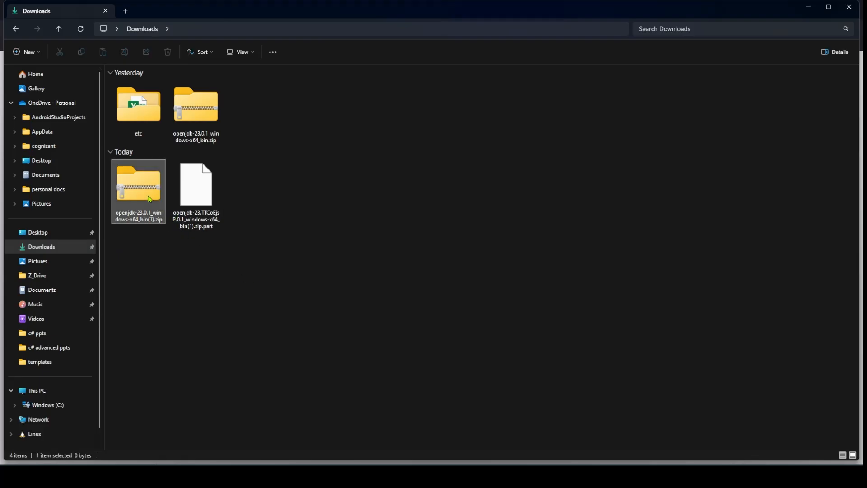
{"action": "left_click", "coordinate": [208, 141]}
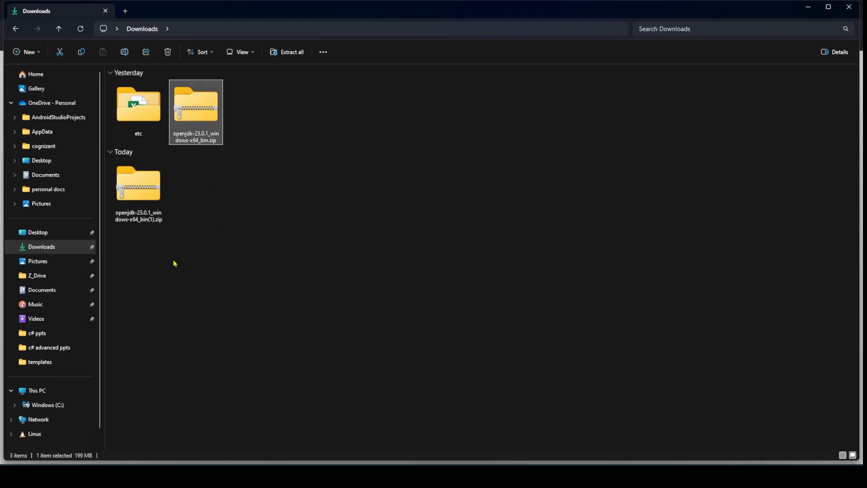
{"action": "left_click", "coordinate": [188, 277]}
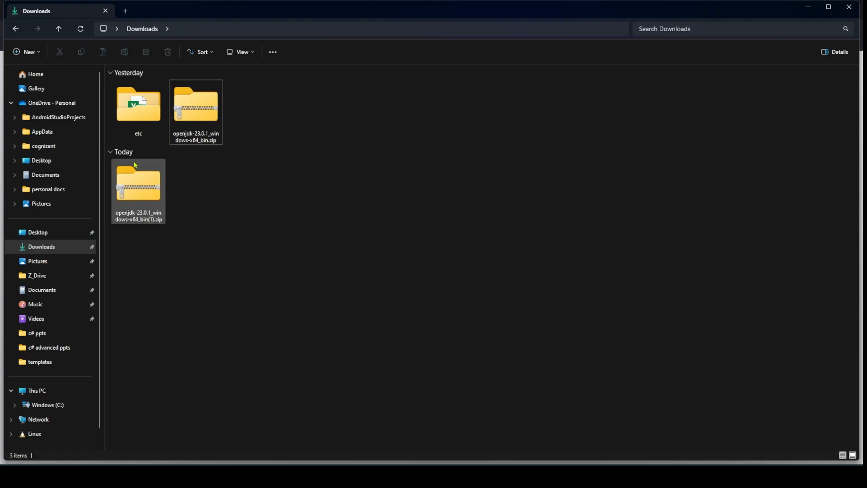
{"action": "right_click", "coordinate": [217, 118]}
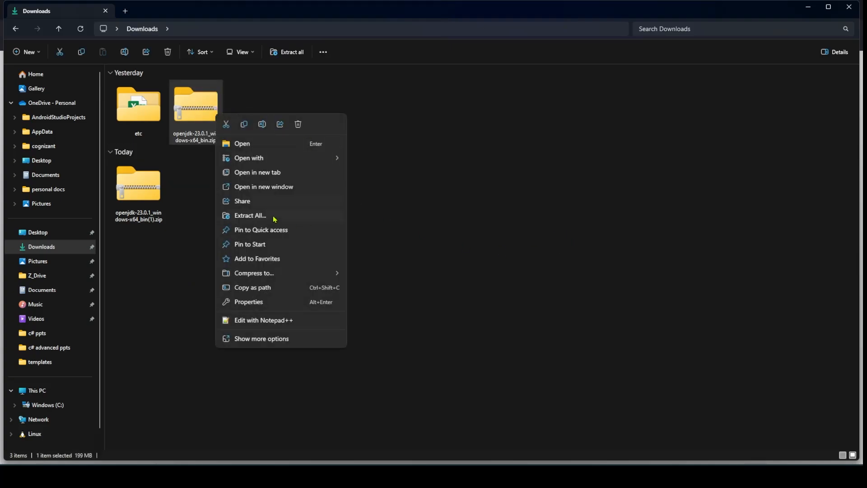
{"action": "left_click", "coordinate": [274, 216]}
{"action": "left_click", "coordinate": [513, 323]}
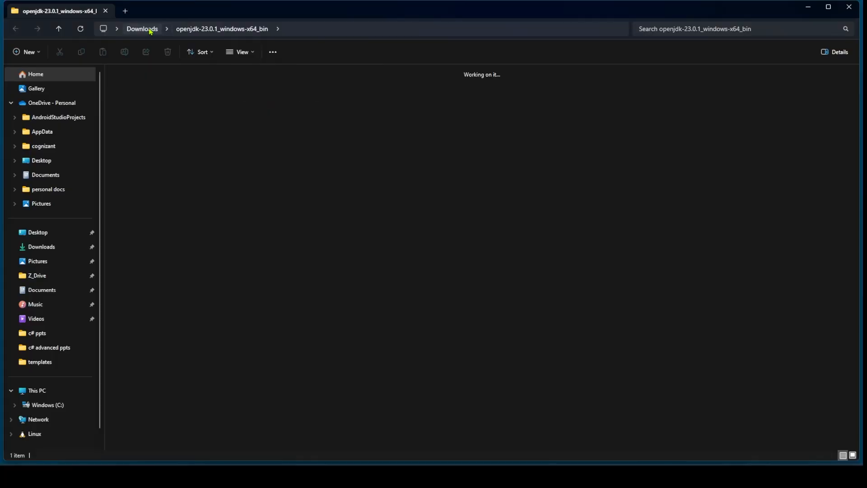
Cut the jdk-23.0.1 folder from the extracted openjdk-23.0.1_windows-x64_bin folder in Downloads
{"action": "left_click", "coordinate": [144, 29]}
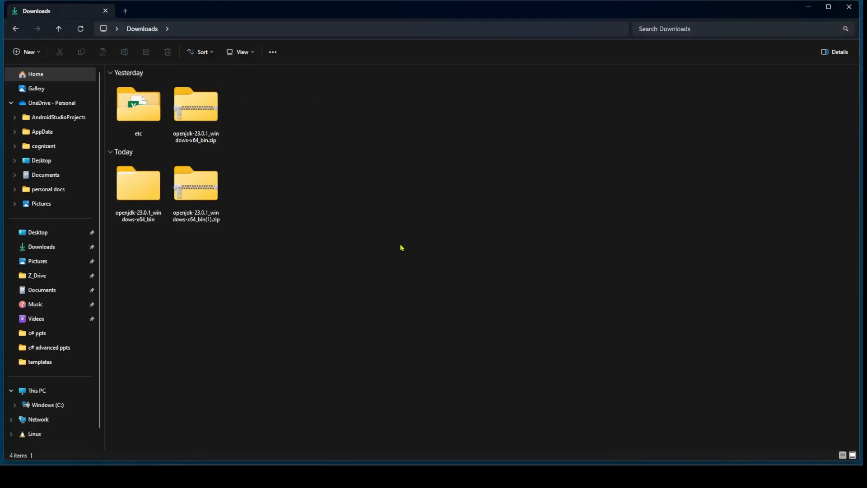
{"action": "double_click", "coordinate": [158, 199]}
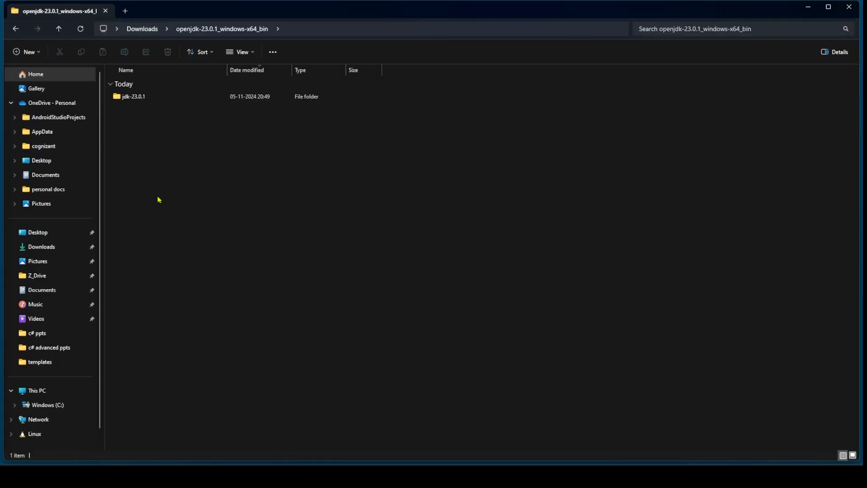
{"action": "left_click", "coordinate": [138, 97]}
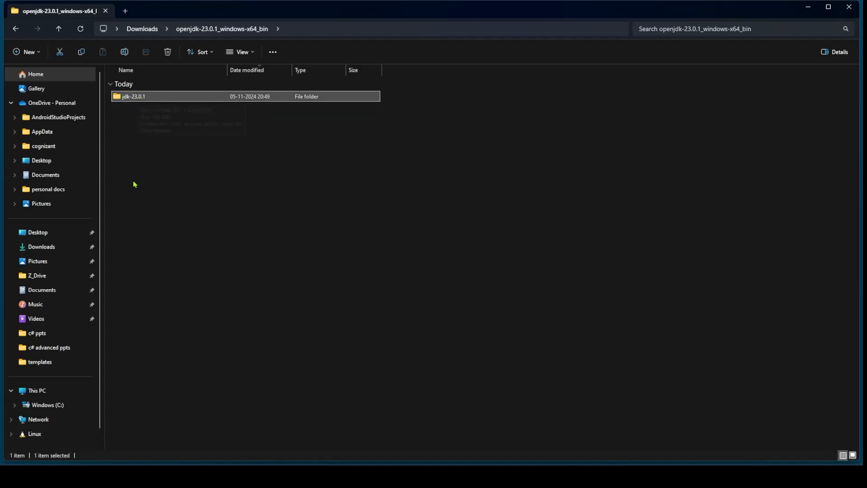
{"action": "right_click", "coordinate": [128, 101]}
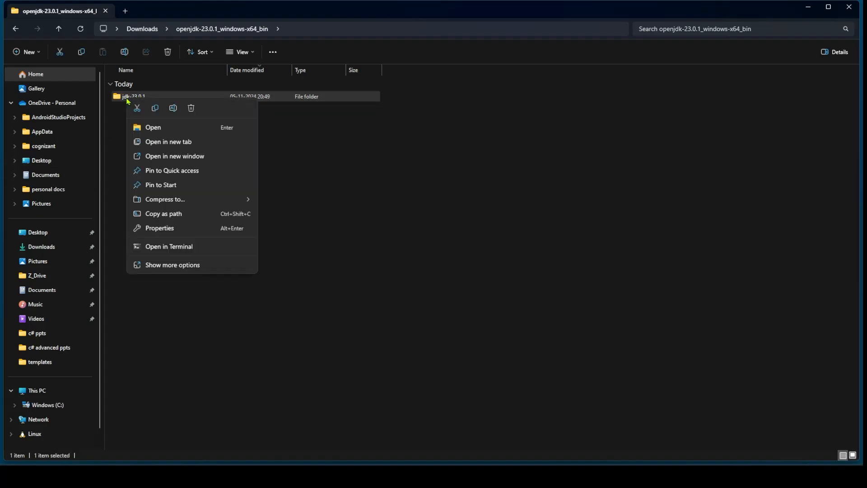
{"action": "left_click", "coordinate": [137, 108]}
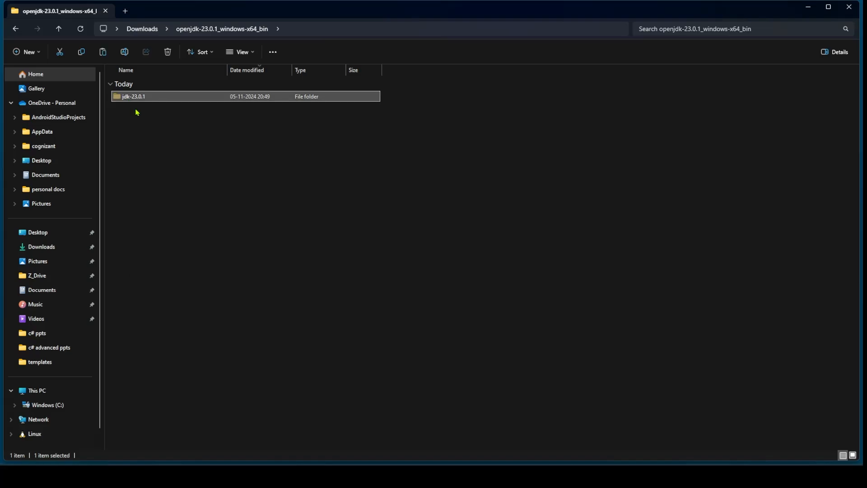
Create a new folder named Java in C:\Program Files and open it
{"action": "left_click", "coordinate": [50, 405]}
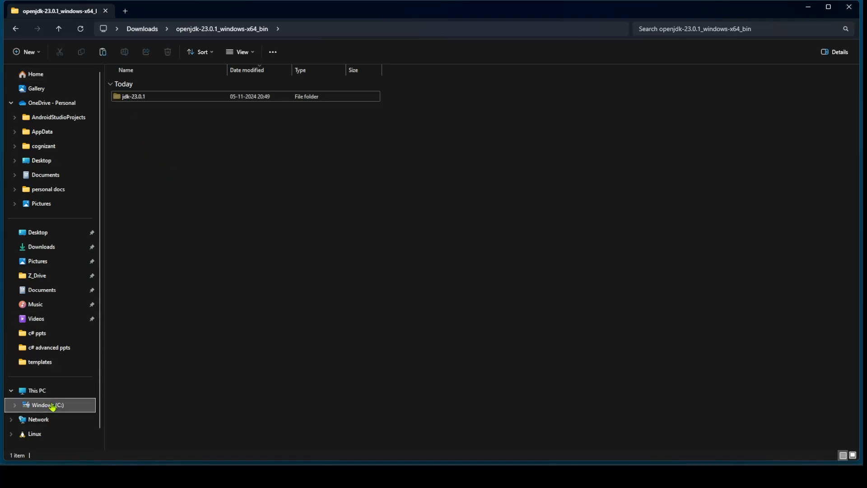
{"action": "left_click", "coordinate": [276, 254]}
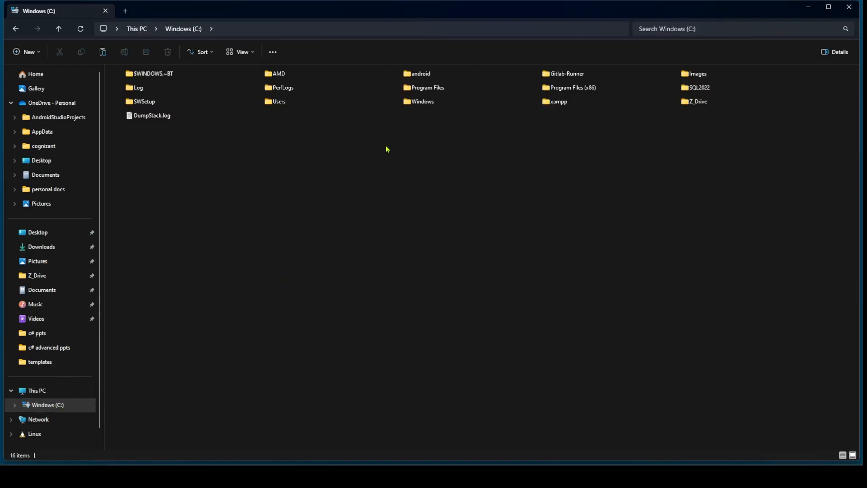
{"action": "double_click", "coordinate": [419, 88]}
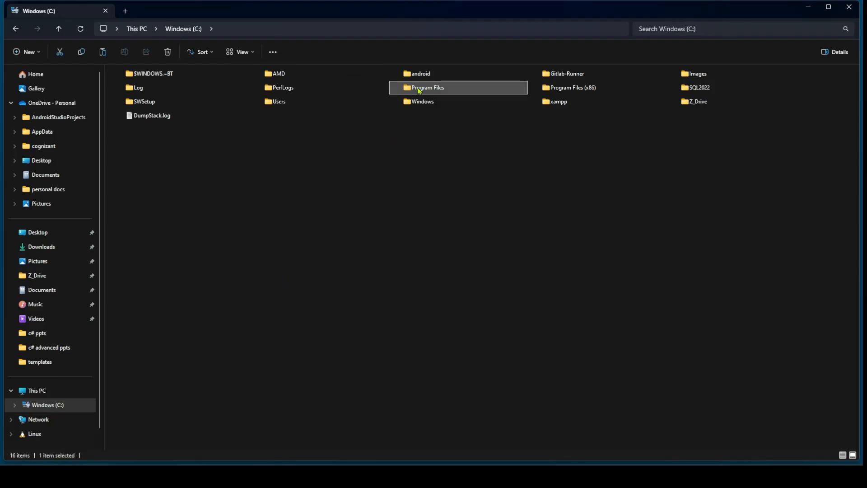
{"action": "right_click", "coordinate": [404, 203]}
{"action": "mouse_move", "coordinate": [438, 276]}
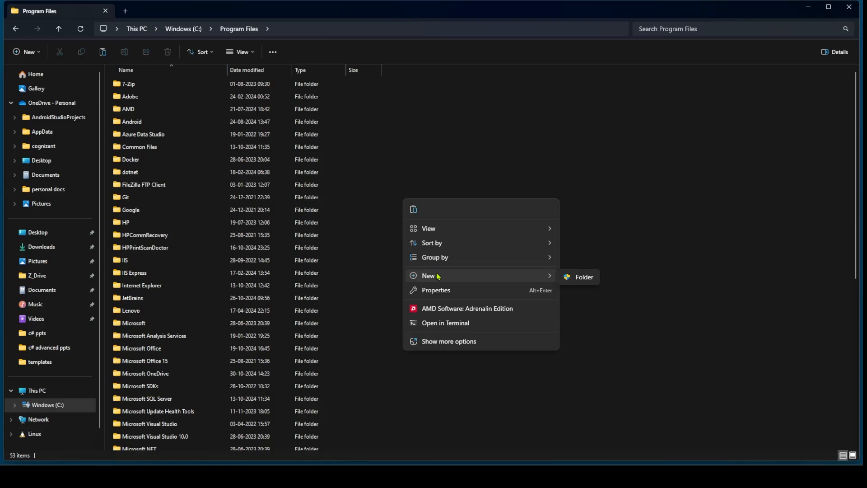
{"action": "left_click", "coordinate": [568, 277]}
{"action": "left_click", "coordinate": [432, 276]}
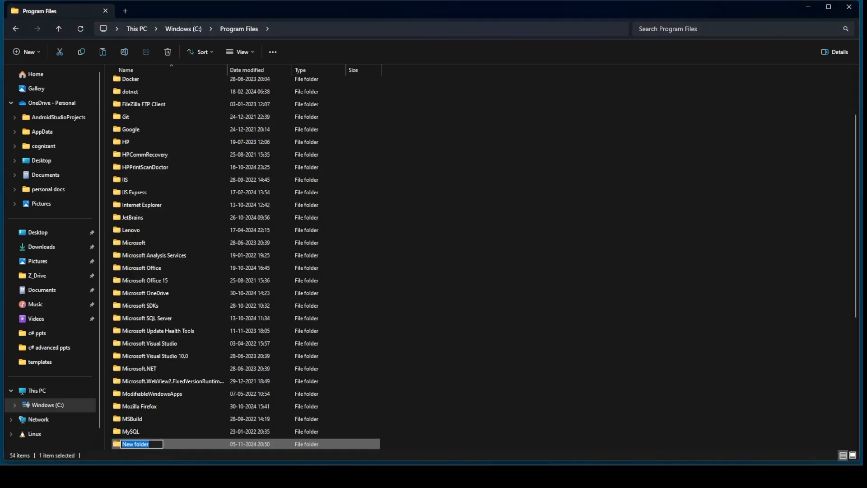
{"action": "key", "text": "BackSpace"}
{"action": "type", "text": "Java"}
{"action": "key", "text": "Return"}
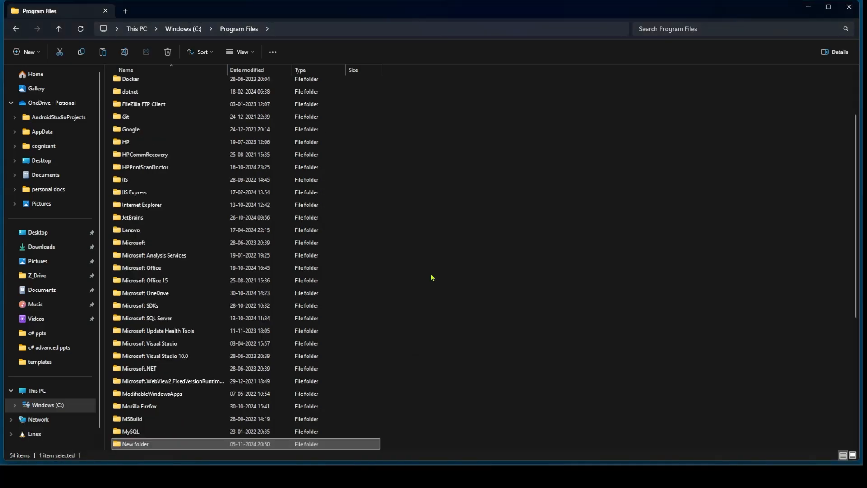
{"action": "key", "text": "Return"}
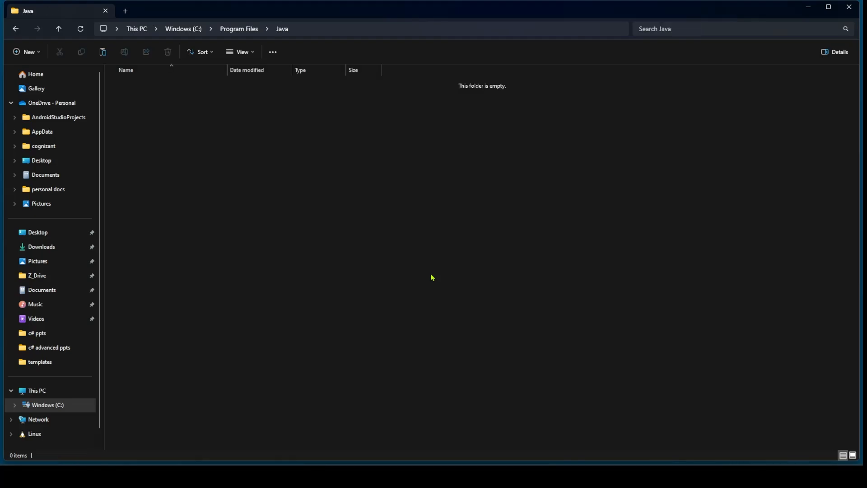
Paste the cut jdk-23.0.1 folder into the Java folder, granting administrator permission for the move
{"action": "right_click", "coordinate": [230, 166]}
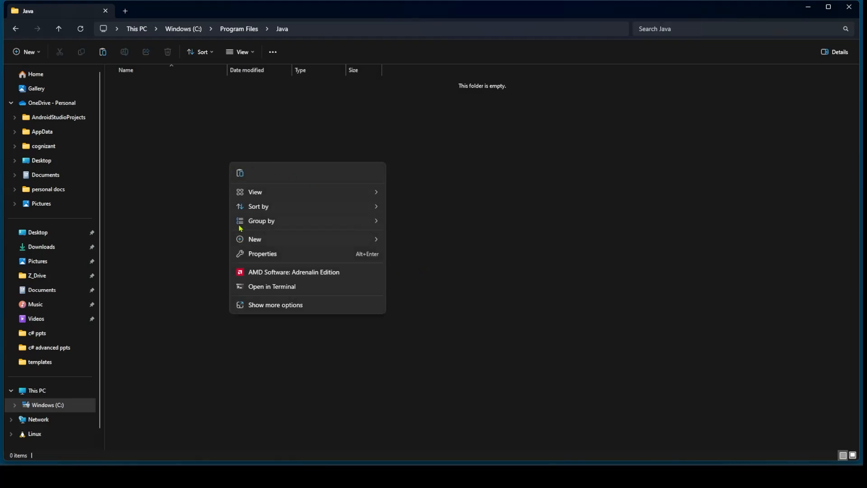
{"action": "left_click", "coordinate": [238, 173]}
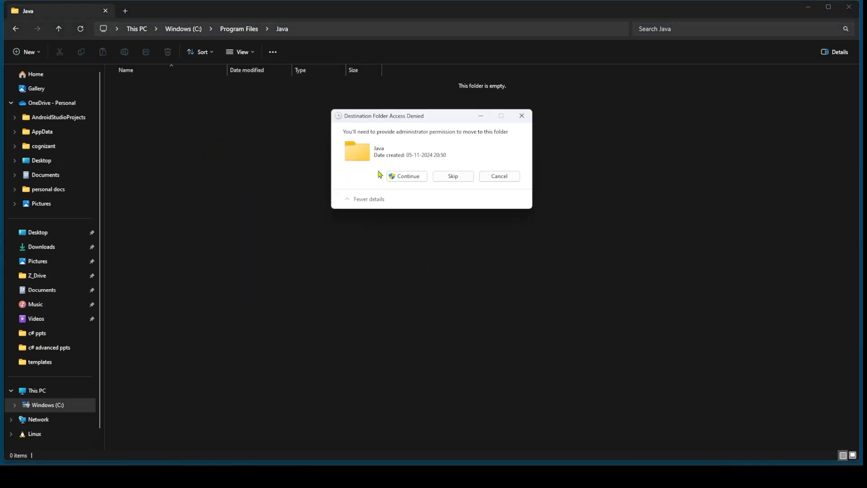
{"action": "left_click", "coordinate": [416, 181]}
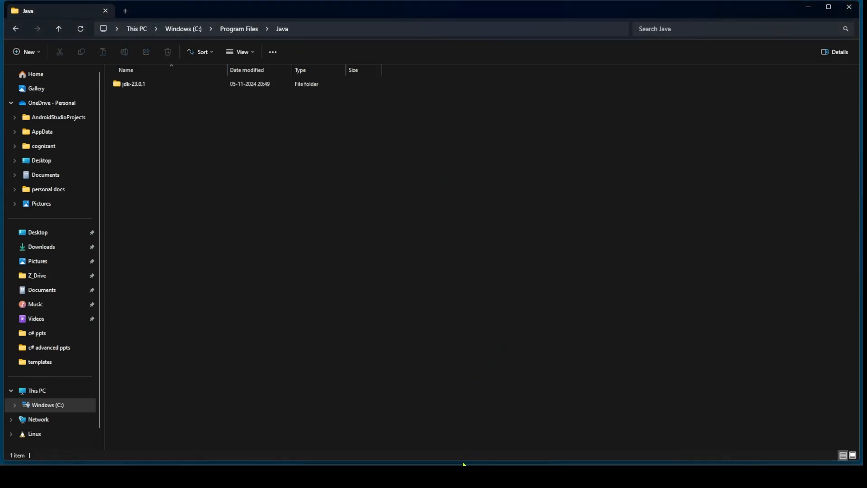
{"action": "mouse_move", "coordinate": [464, 464]}
{"action": "left_click", "coordinate": [443, 452]}
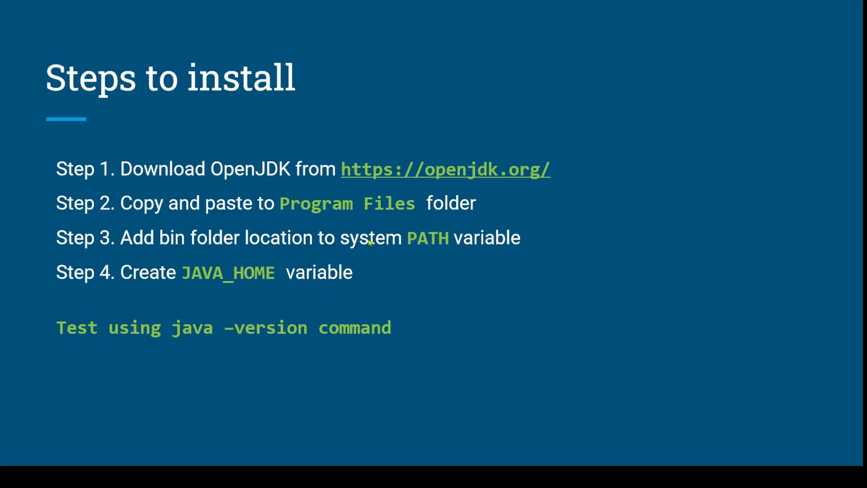
{"action": "key", "text": "alt+Tab"}
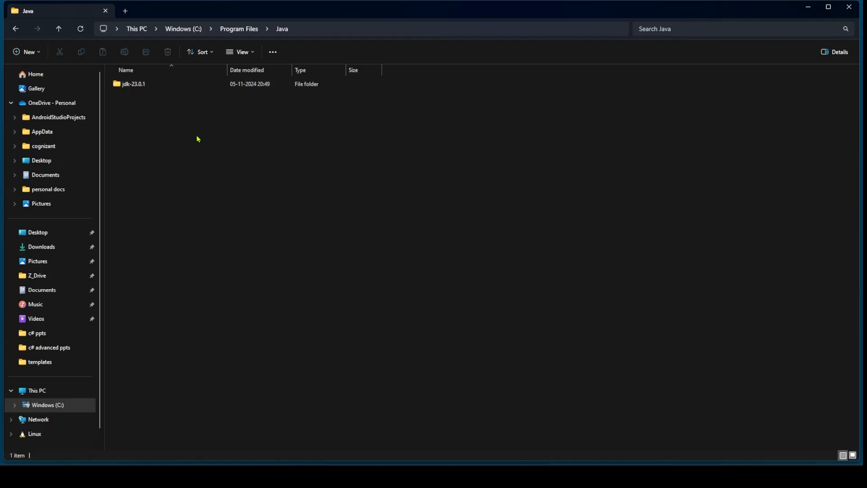
Open the bin folder inside the jdk-23.0.1 folder
{"action": "double_click", "coordinate": [128, 88]}
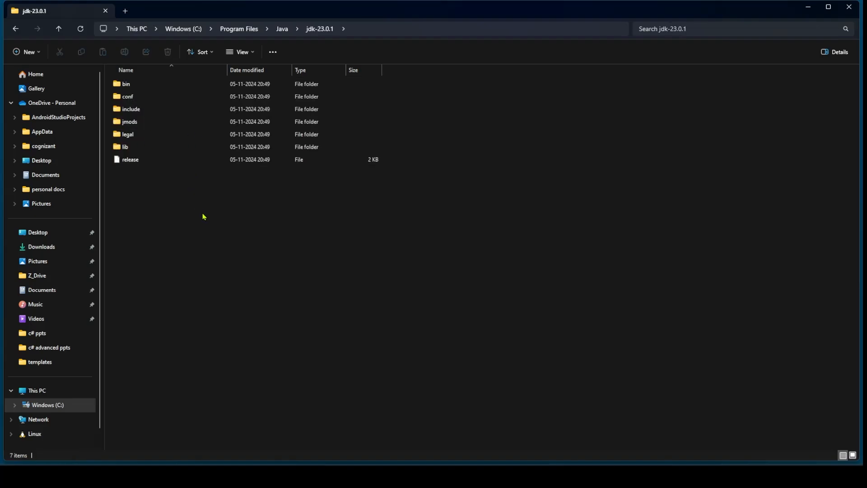
{"action": "left_click", "coordinate": [129, 84]}
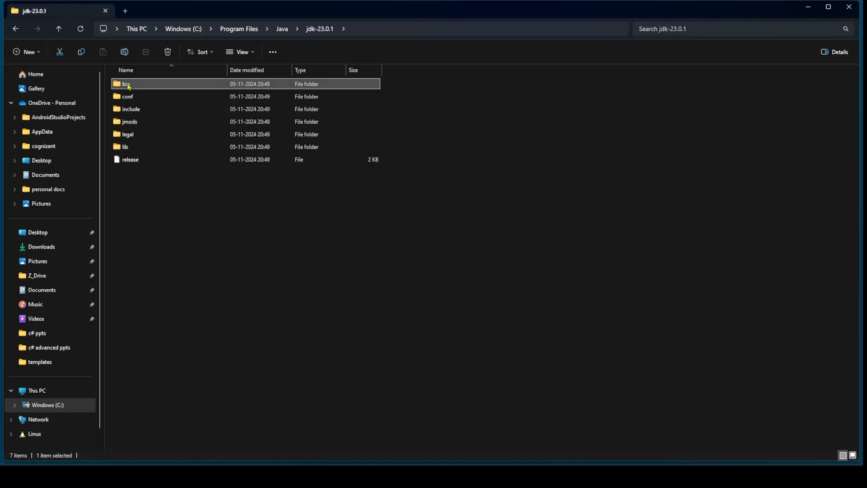
{"action": "left_click", "coordinate": [181, 199]}
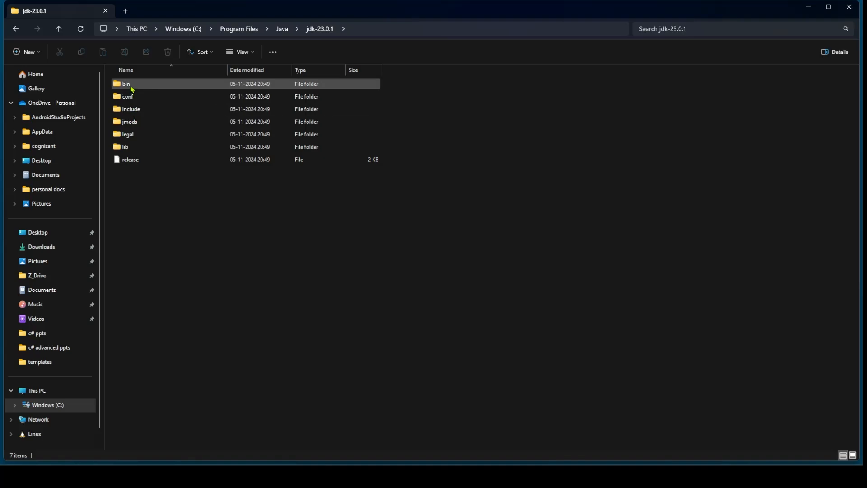
{"action": "double_click", "coordinate": [131, 84]}
Copy the full path of the bin folder, C:\Program Files\Java\jdk-23.0.1\bin
{"action": "left_click", "coordinate": [436, 28]}
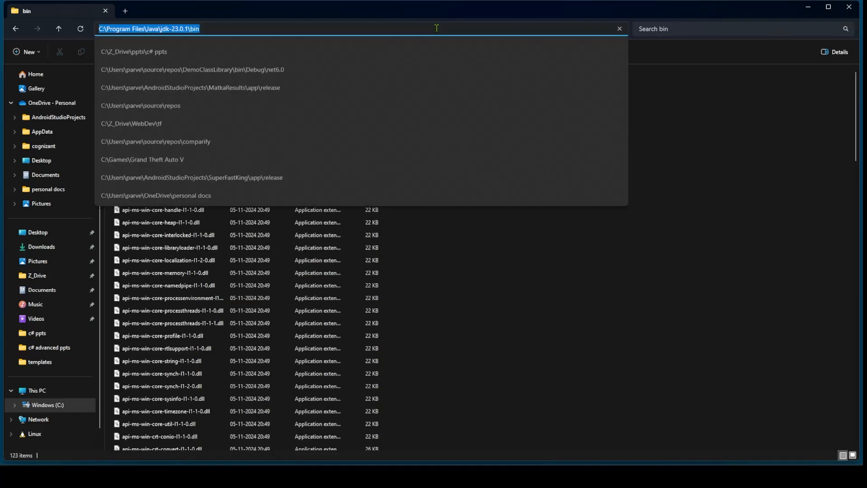
{"action": "left_click", "coordinate": [226, 28]}
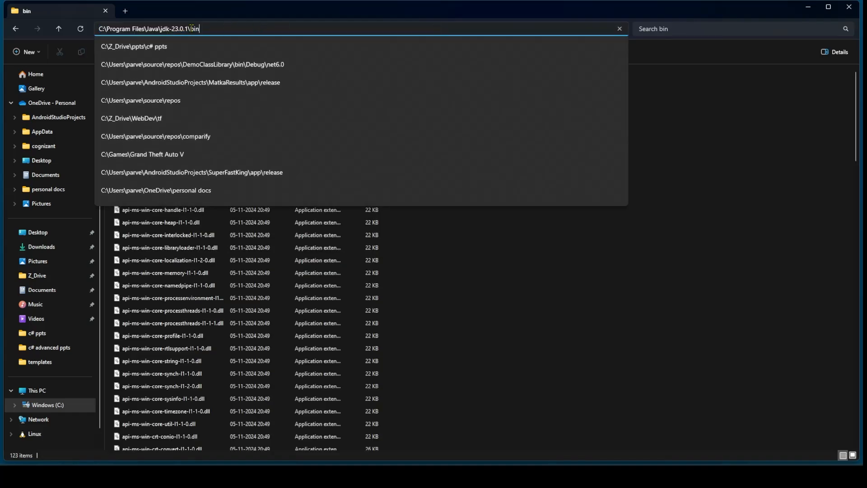
{"action": "key", "text": "Escape"}
{"action": "left_click", "coordinate": [478, 31]}
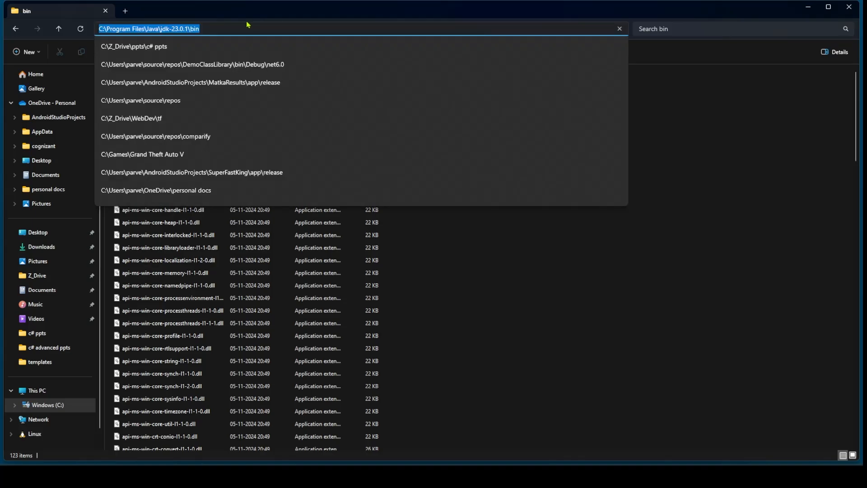
{"action": "key", "text": "Escape"}
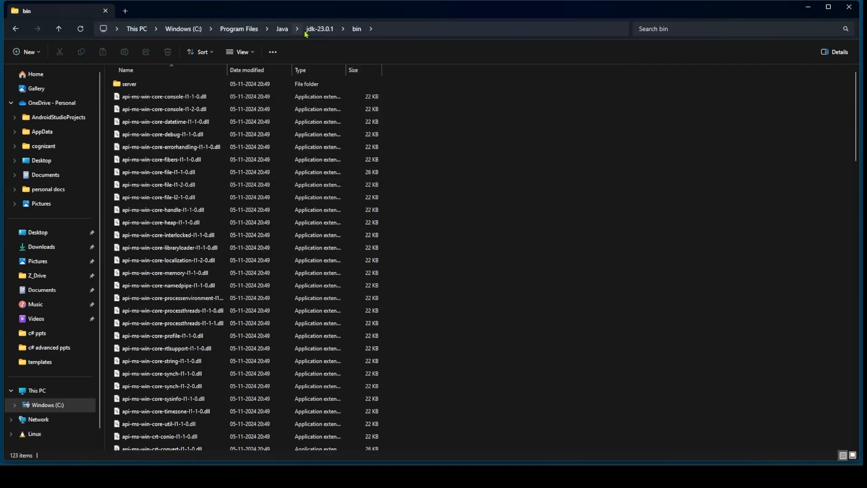
{"action": "left_click", "coordinate": [440, 32]}
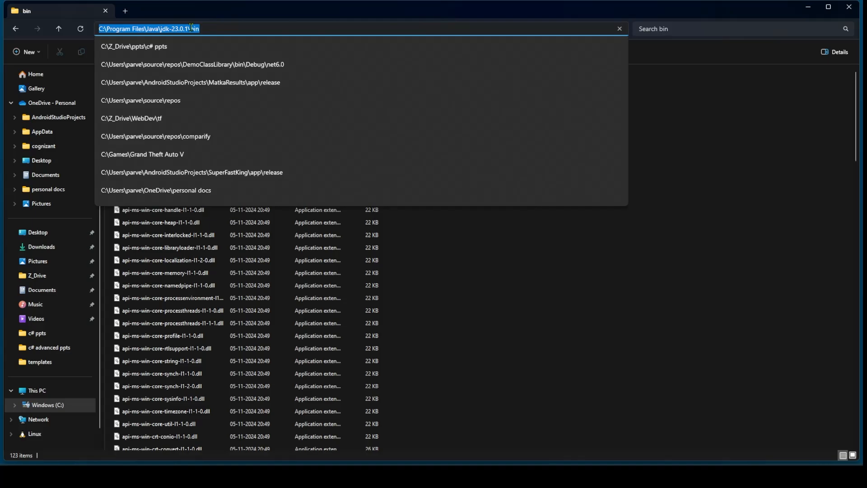
{"action": "right_click", "coordinate": [191, 28]}
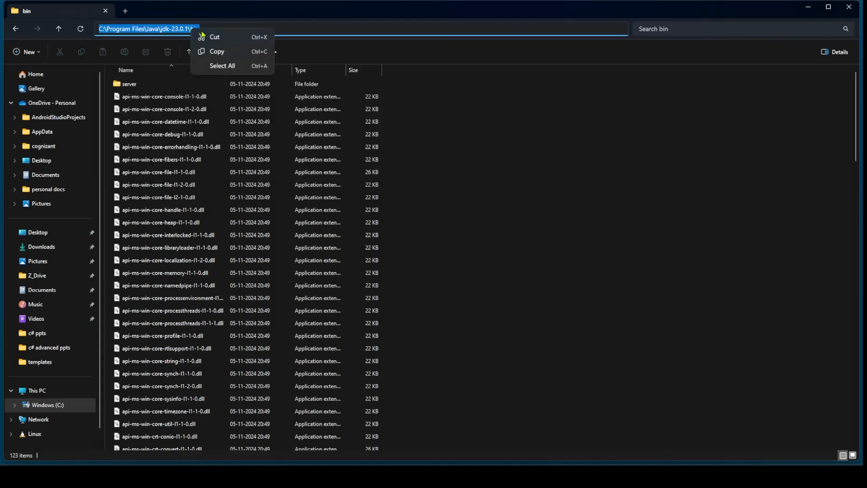
{"action": "left_click", "coordinate": [214, 51]}
{"action": "left_click", "coordinate": [448, 176]}
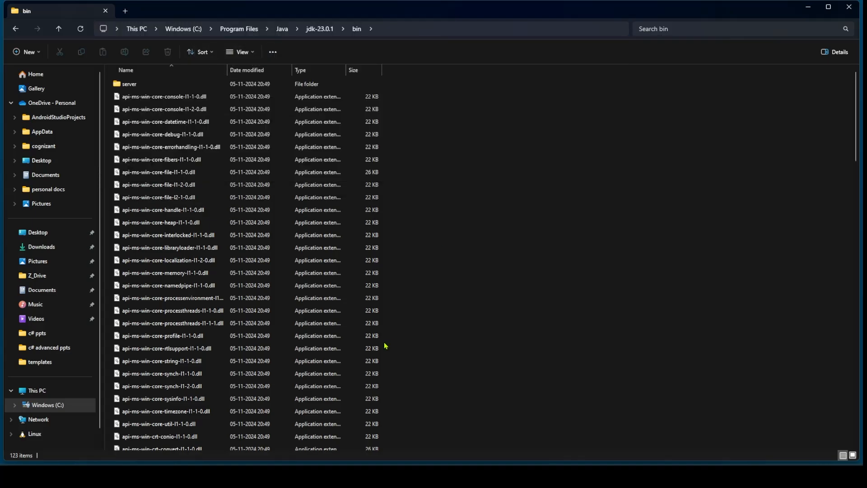
Go to This PC, open its properties to reach the system About settings, and maximize the Settings window
{"action": "key", "text": "super"}
{"action": "type", "text": "en"}
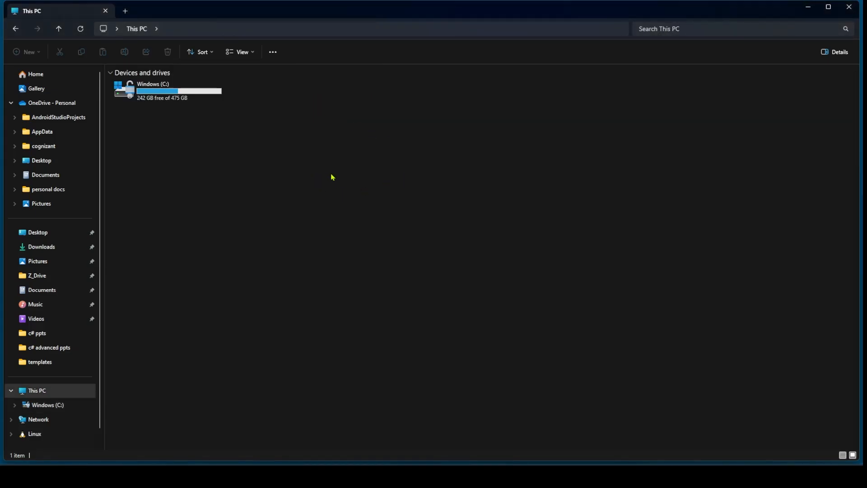
{"action": "right_click", "coordinate": [334, 171]}
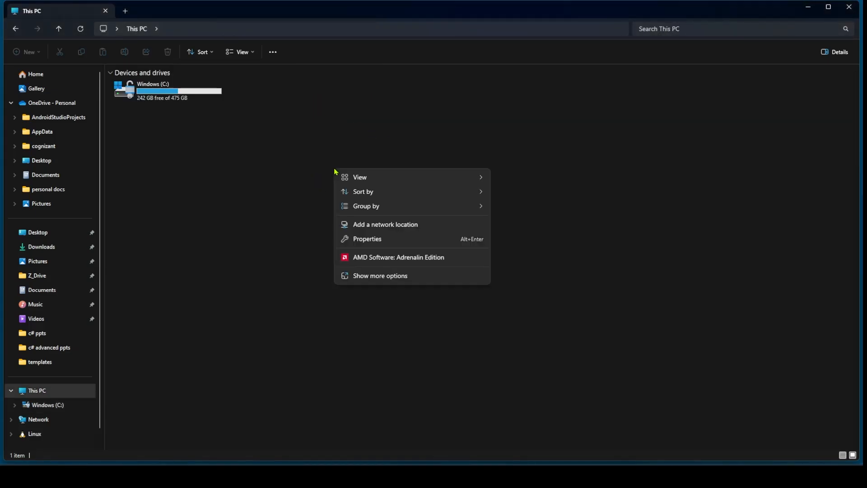
{"action": "left_click", "coordinate": [375, 278]}
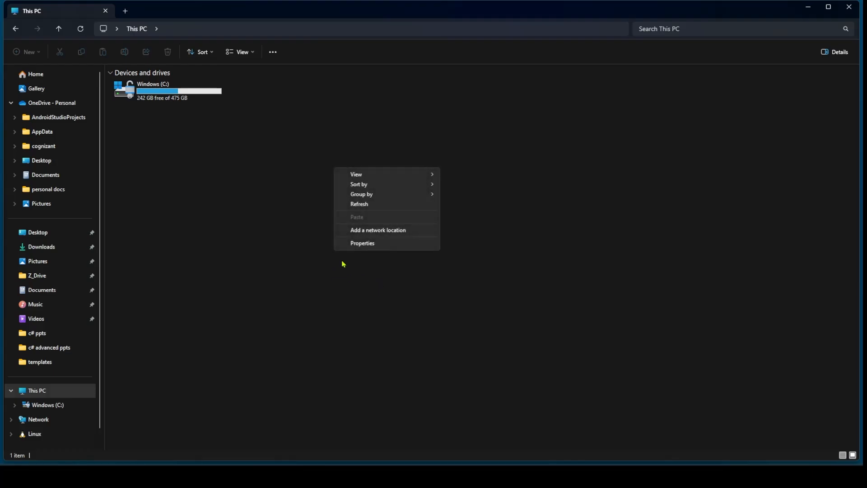
{"action": "left_click", "coordinate": [373, 243]}
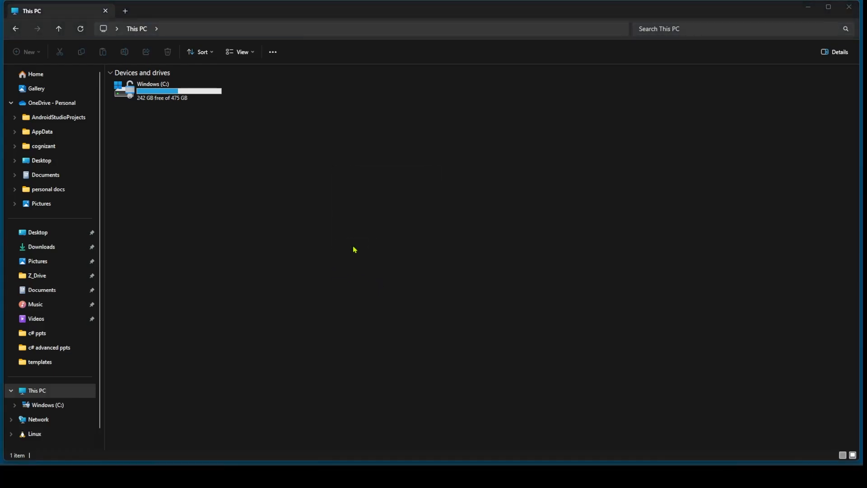
{"action": "left_click_drag", "start_coordinate": [0, 38], "coordinate": [383, 57]}
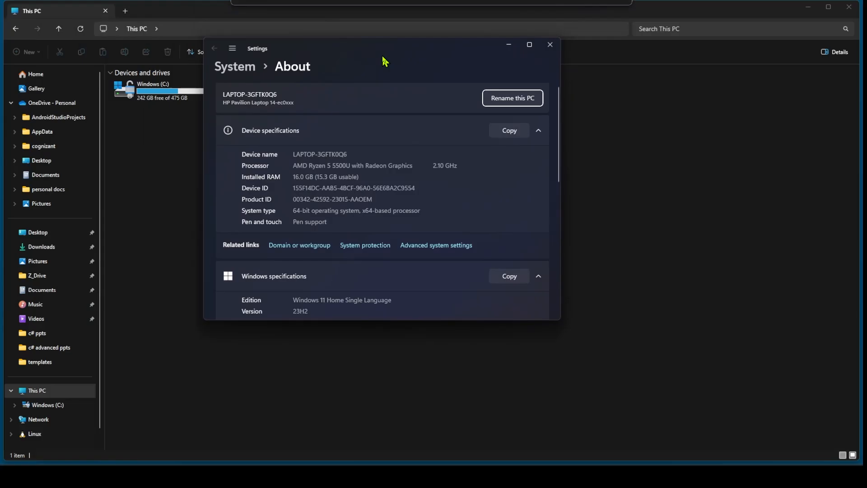
{"action": "left_click", "coordinate": [529, 44]}
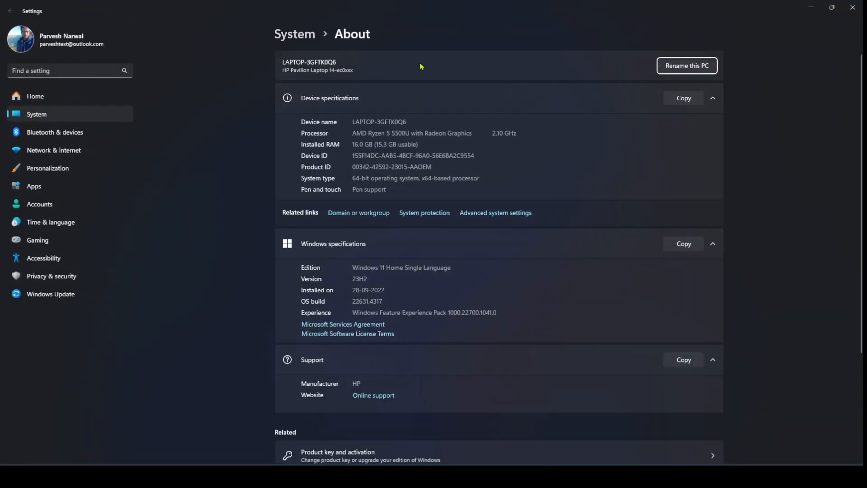
Open the Environment Variables dialog from the advanced system settings
{"action": "left_click", "coordinate": [510, 219]}
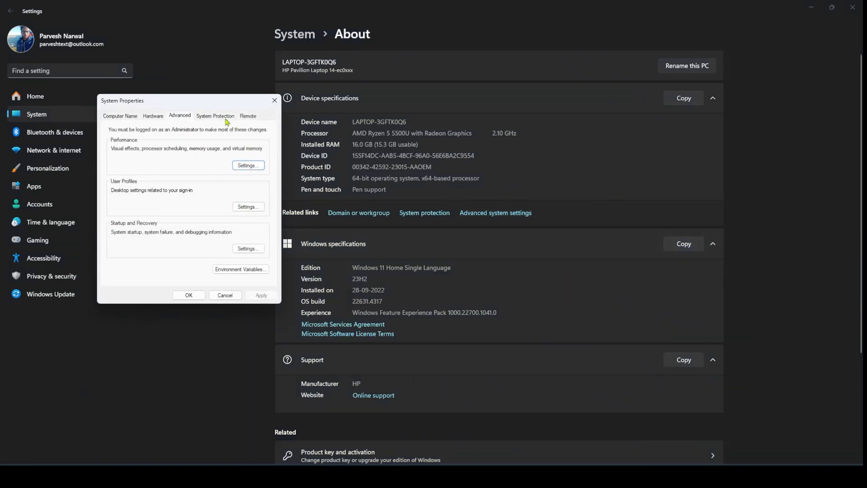
{"action": "left_click_drag", "start_coordinate": [214, 105], "coordinate": [457, 110]}
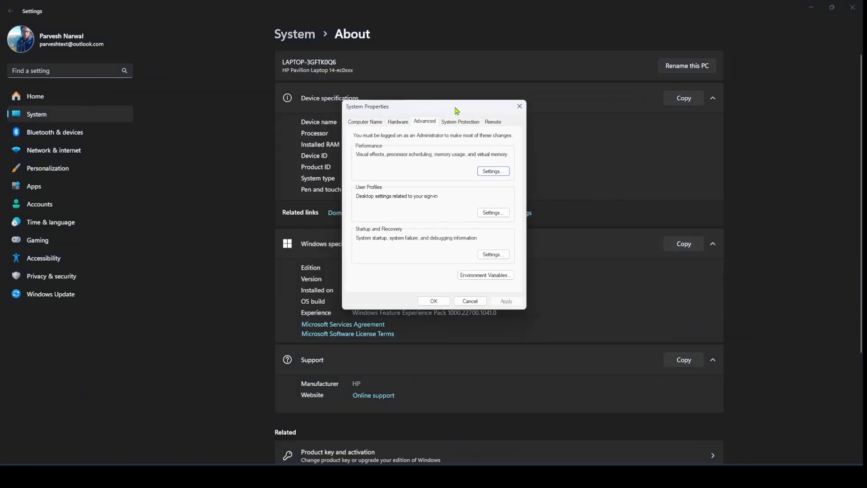
{"action": "left_click", "coordinate": [498, 281]}
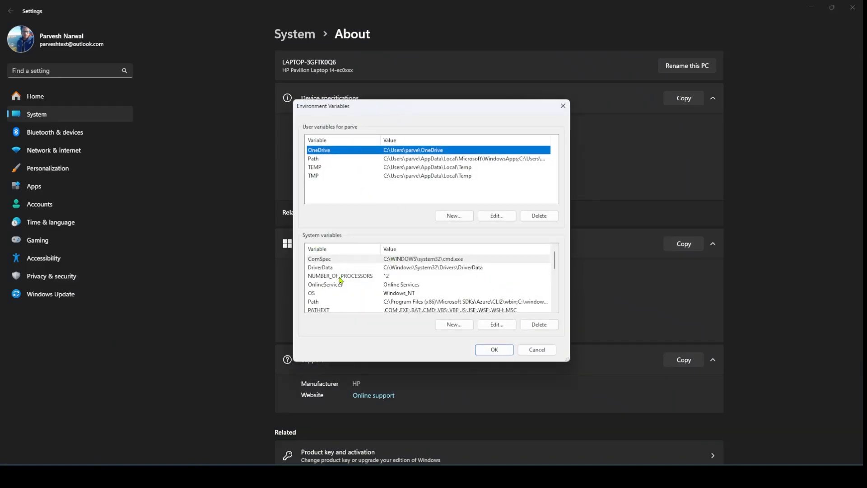
Add the copied path C:\Program Files\Java\jdk-23.0.1\bin as a new entry in the system Path variable and confirm
{"action": "scroll", "coordinate": [337, 293], "scroll_direction": "down", "scroll_amount": 1}
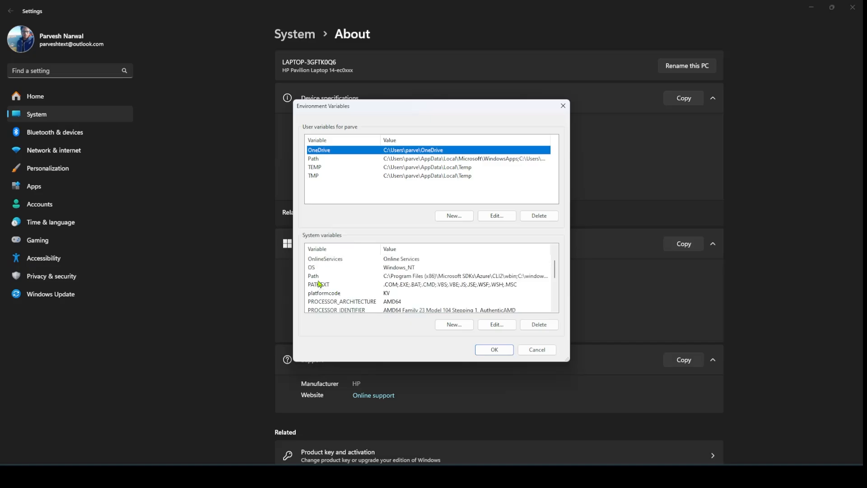
{"action": "left_click", "coordinate": [318, 277]}
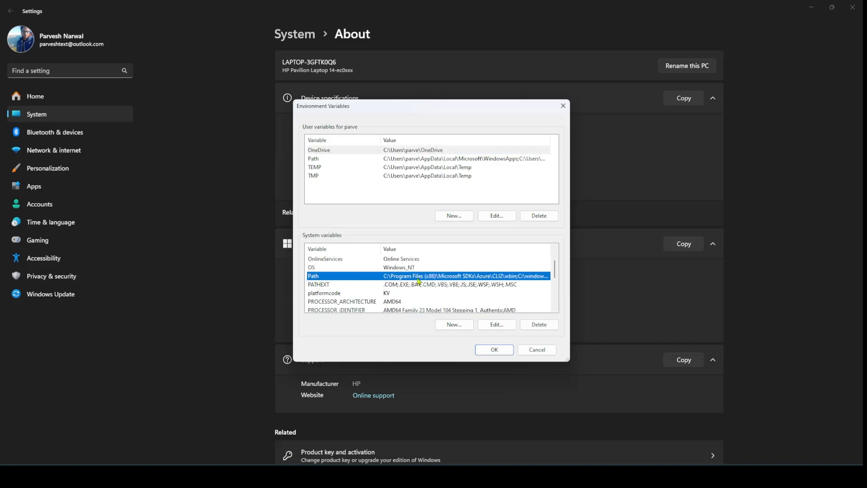
{"action": "left_click", "coordinate": [498, 326]}
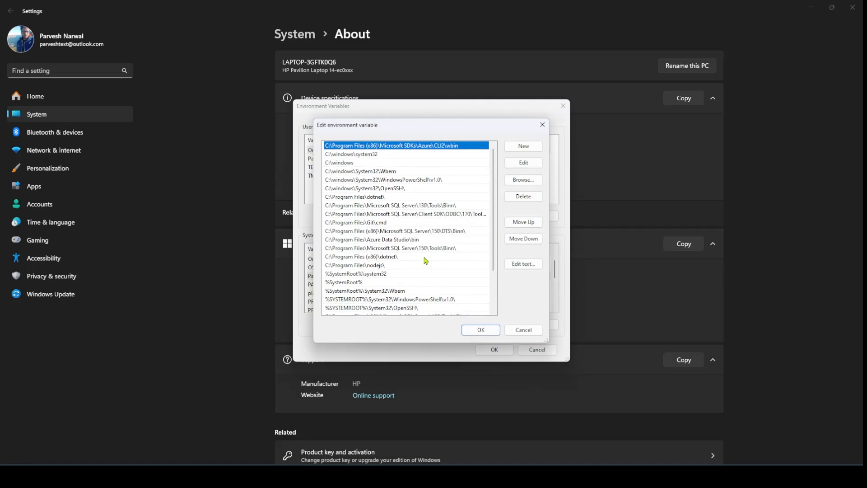
{"action": "scroll", "coordinate": [396, 249], "scroll_direction": "down", "scroll_amount": 2}
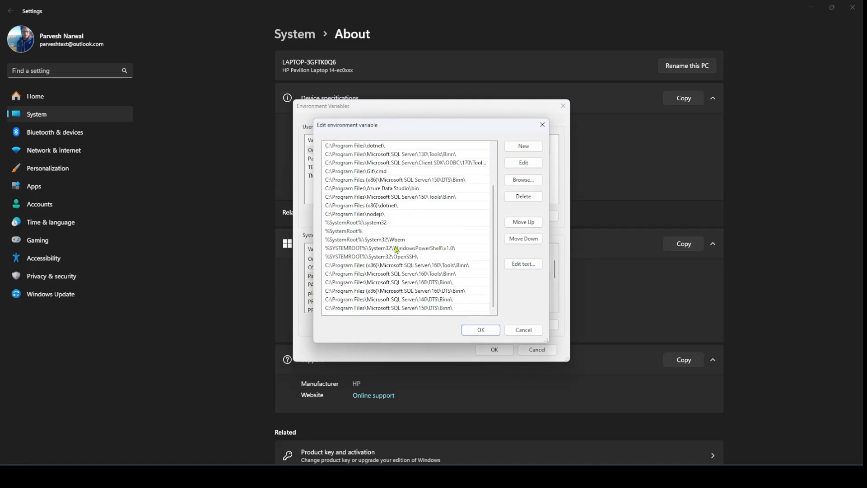
{"action": "left_click", "coordinate": [519, 146]}
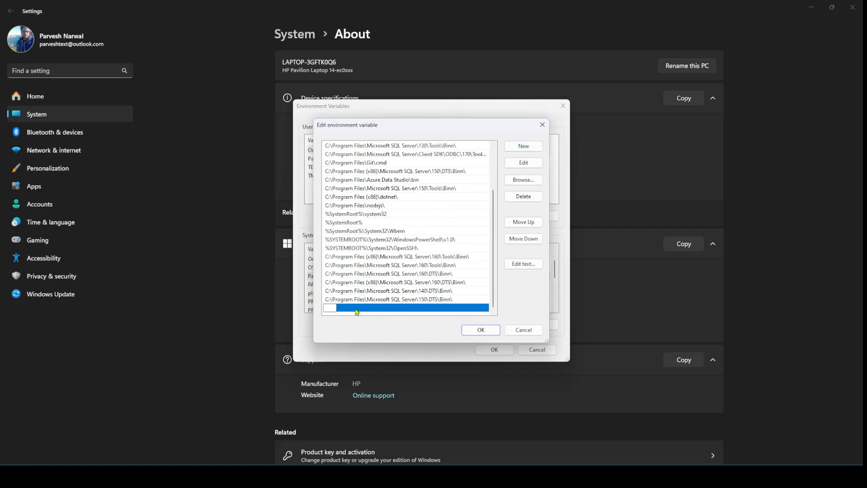
{"action": "key", "text": "ctrl+v"}
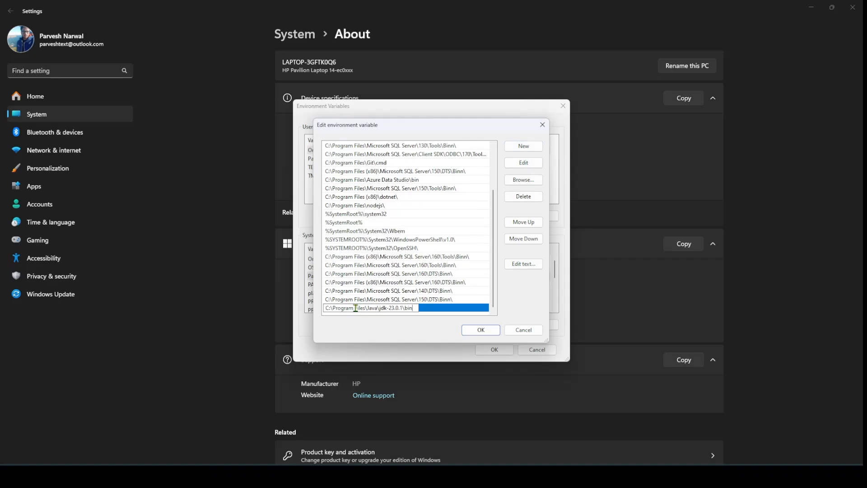
{"action": "left_click_drag", "start_coordinate": [413, 309], "coordinate": [324, 309]}
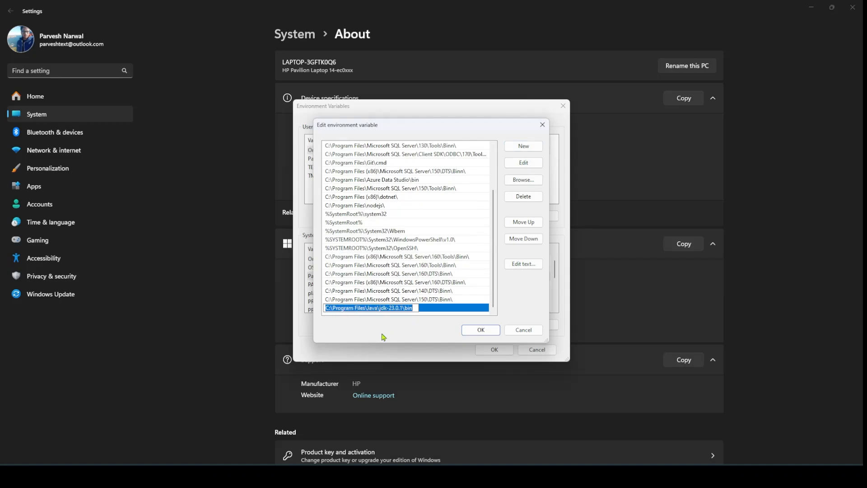
{"action": "left_click", "coordinate": [479, 334]}
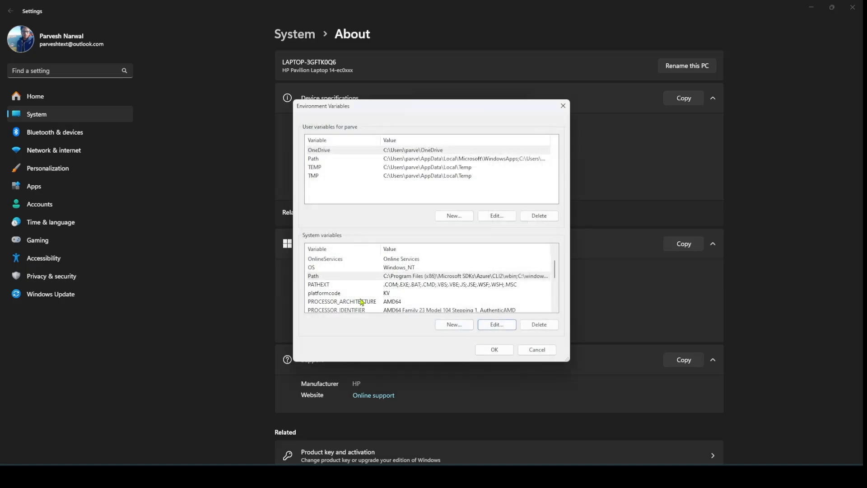
Create a new system variable named JAVA_HOME with the value C:\Program Files\Java\jdk-23.0.1\
{"action": "scroll", "coordinate": [351, 289], "scroll_direction": "down", "scroll_amount": 1}
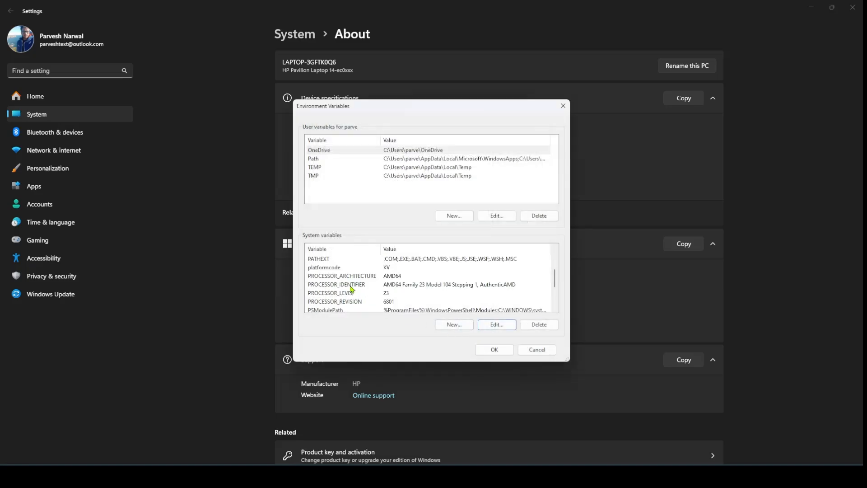
{"action": "left_click", "coordinate": [430, 475]}
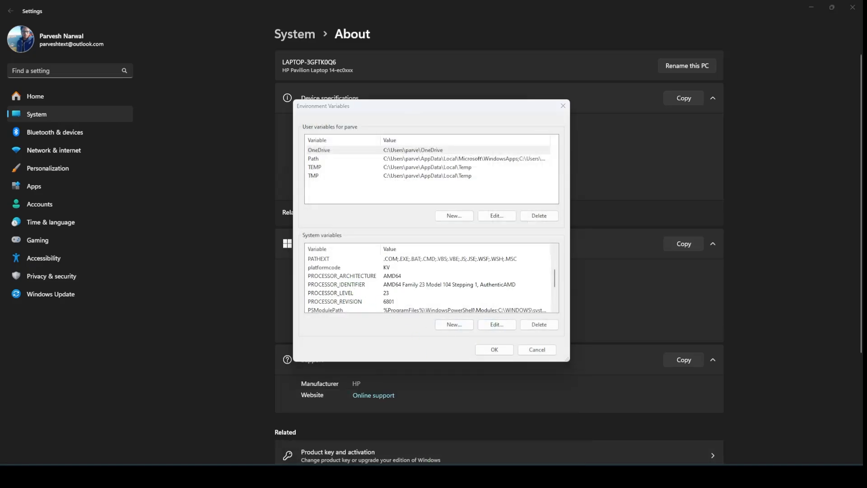
{"action": "left_click", "coordinate": [422, 447]}
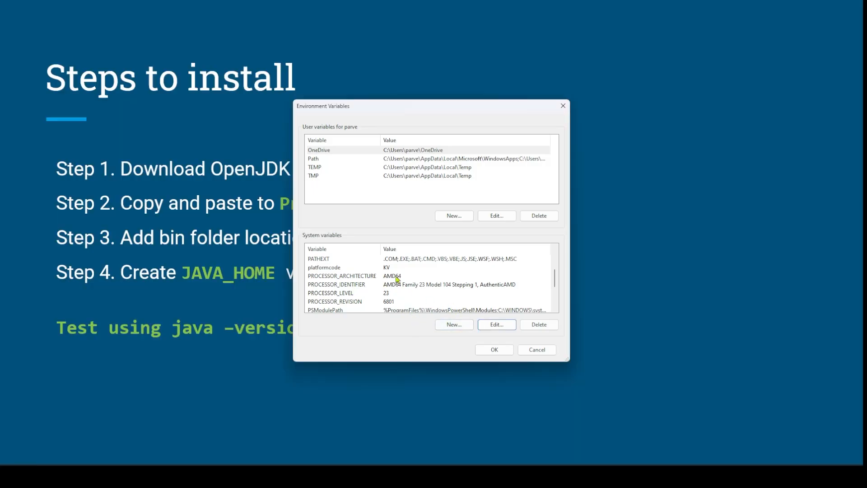
{"action": "left_click", "coordinate": [460, 327]}
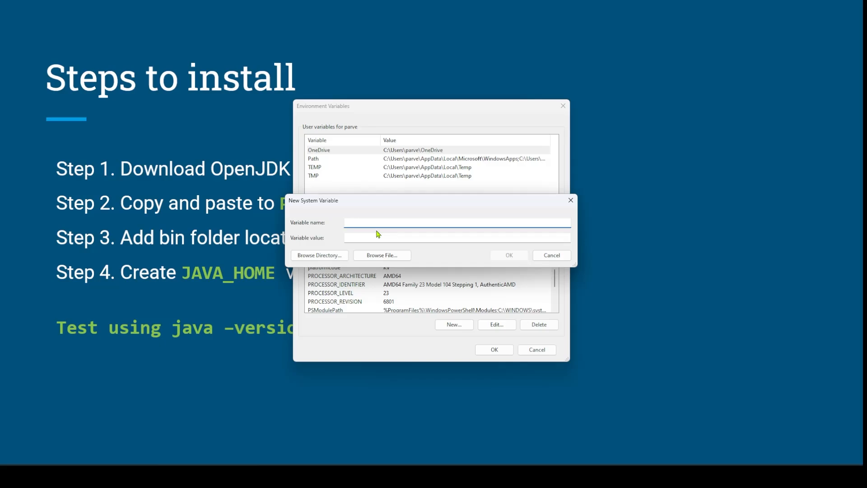
{"action": "type", "text": "JAVA_HOME"}
{"action": "left_click", "coordinate": [362, 239]}
{"action": "key", "text": "ctrl+v"}
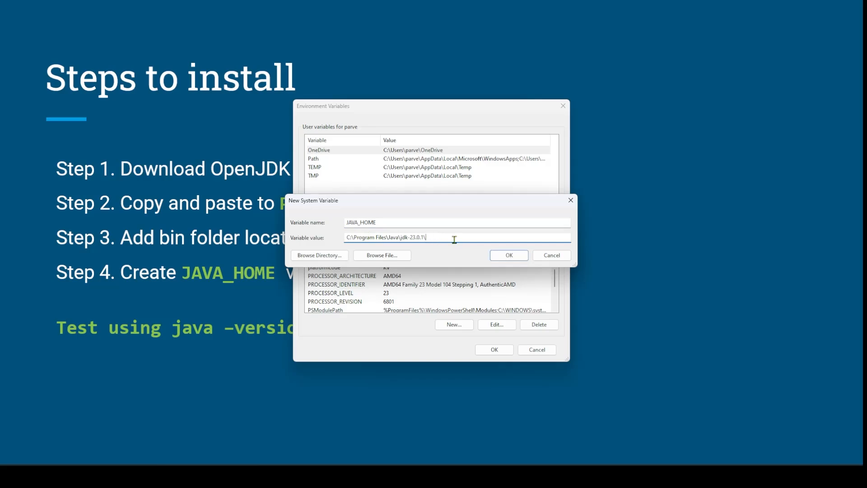
{"action": "left_click_drag", "start_coordinate": [391, 222], "coordinate": [347, 222]}
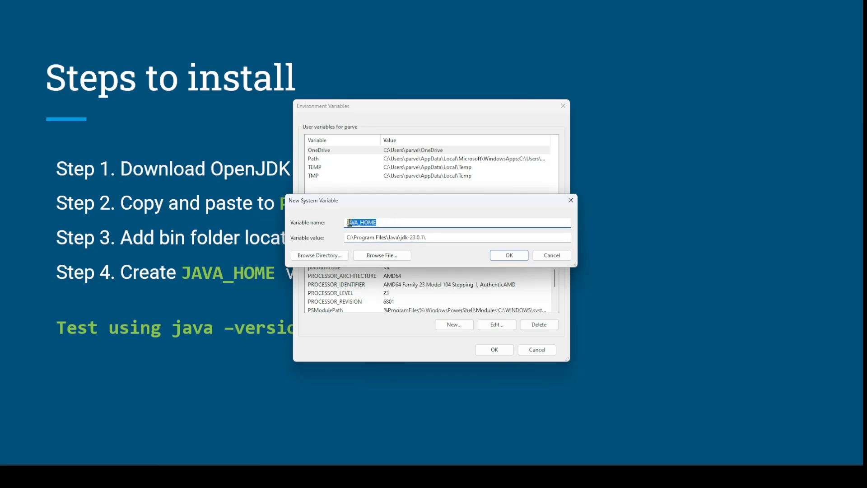
{"action": "left_click", "coordinate": [430, 237]}
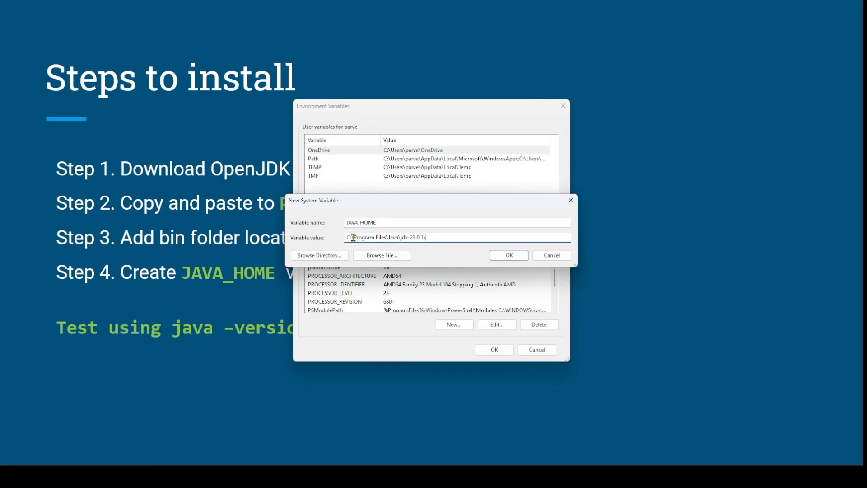
{"action": "left_click_drag", "start_coordinate": [400, 237], "coordinate": [414, 238]}
{"action": "left_click", "coordinate": [447, 237]}
{"action": "left_click", "coordinate": [496, 257]}
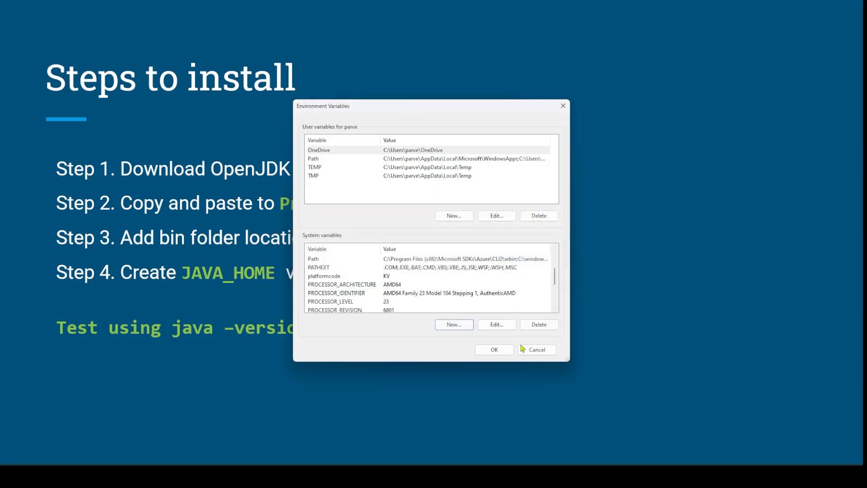
Confirm the environment variable changes, close System Properties, and switch back to the PowerPoint slide show
{"action": "left_click", "coordinate": [496, 349]}
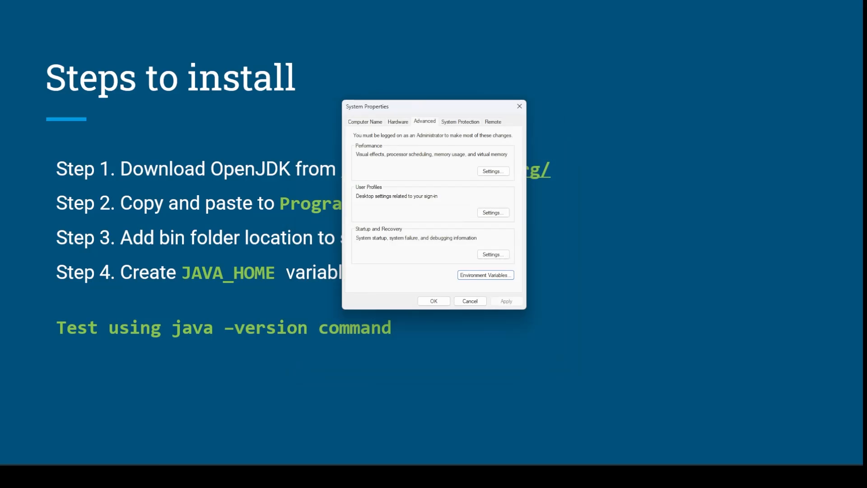
{"action": "left_click", "coordinate": [438, 301]}
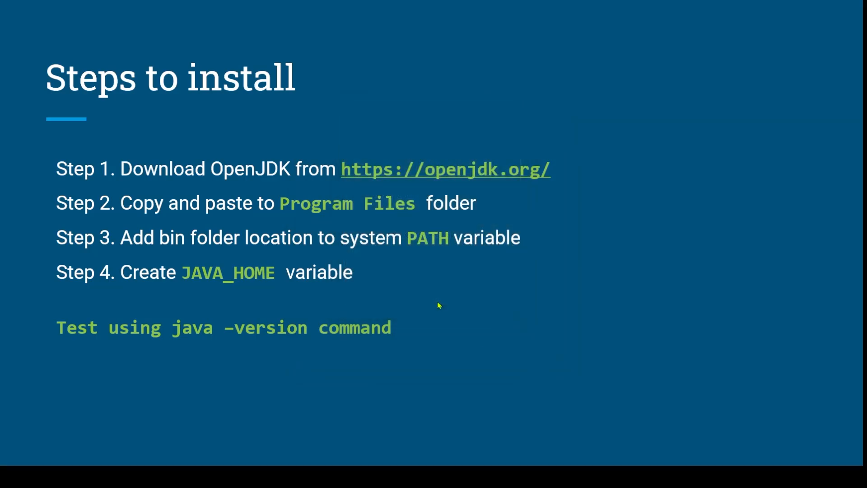
{"action": "key", "text": "alt+Tab"}
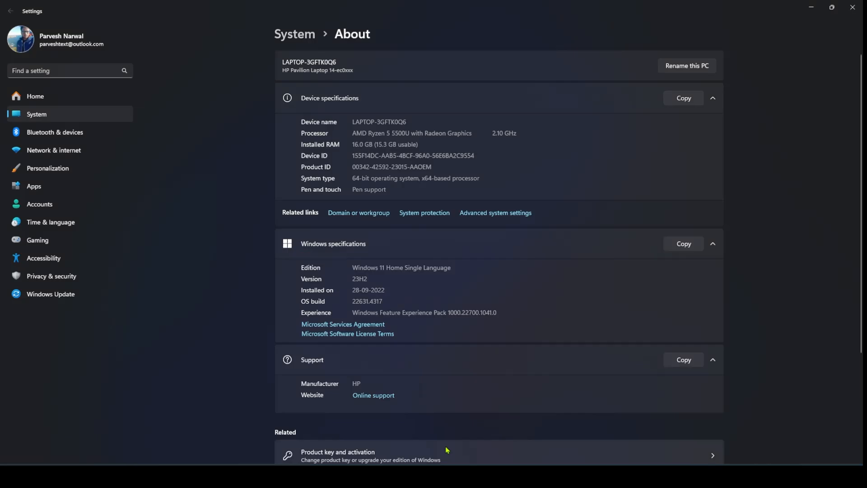
{"action": "mouse_move", "coordinate": [440, 476]}
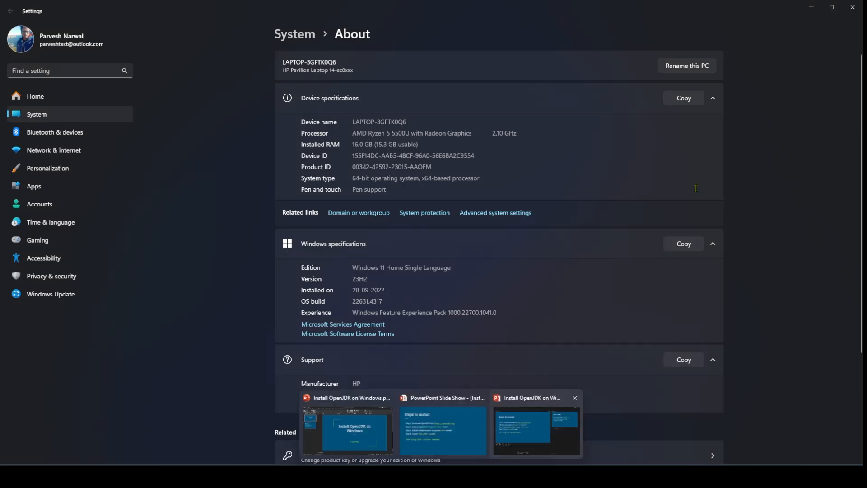
{"action": "left_click", "coordinate": [532, 433]}
Open a Command Prompt window, run the java command, and look through its usage output
{"action": "key", "text": "super+r"}
{"action": "key", "text": "Return"}
{"action": "type", "text": "java"}
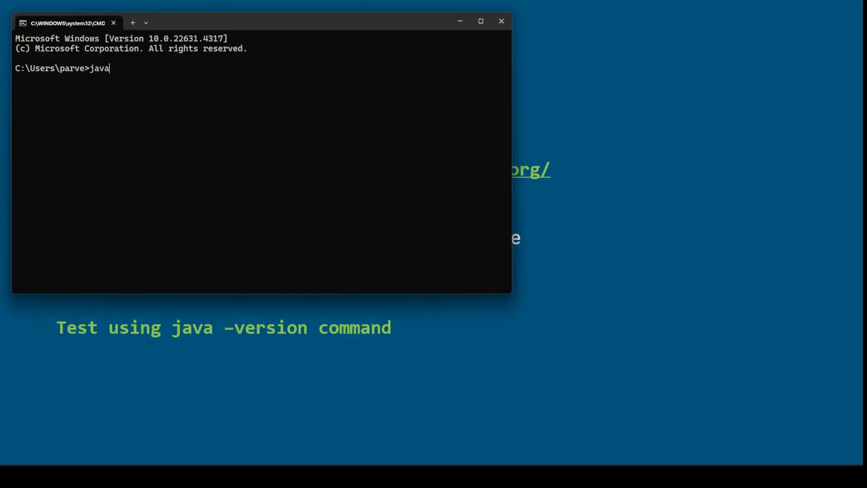
{"action": "key", "text": "Return"}
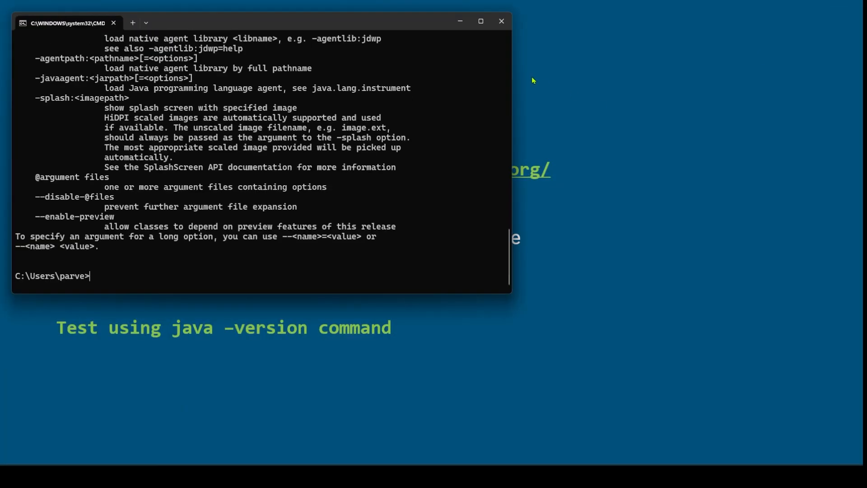
{"action": "scroll", "coordinate": [289, 163], "scroll_direction": "up", "scroll_amount": 8}
{"action": "scroll", "coordinate": [286, 163], "scroll_direction": "down", "scroll_amount": 8}
Check the installed Java version with java -version and highlight the openjdk version line in the output
{"action": "type", "text": "java -version"}
{"action": "key", "text": "Return"}
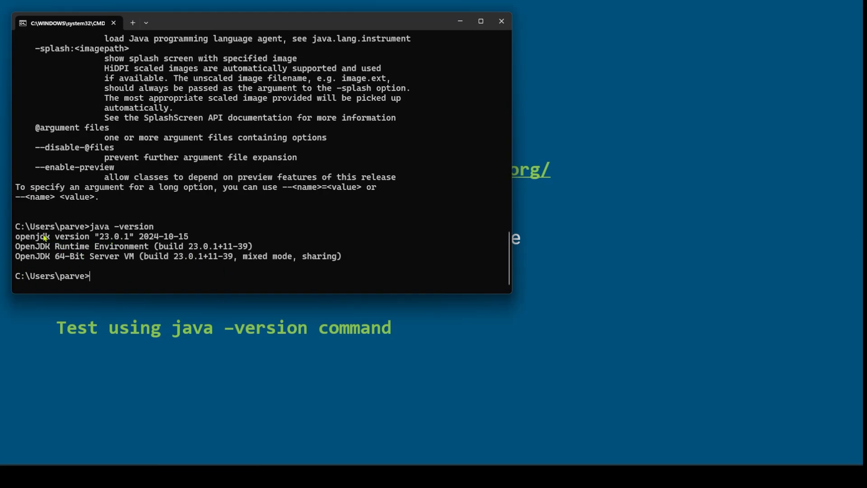
{"action": "left_click_drag", "start_coordinate": [18, 240], "coordinate": [183, 244]}
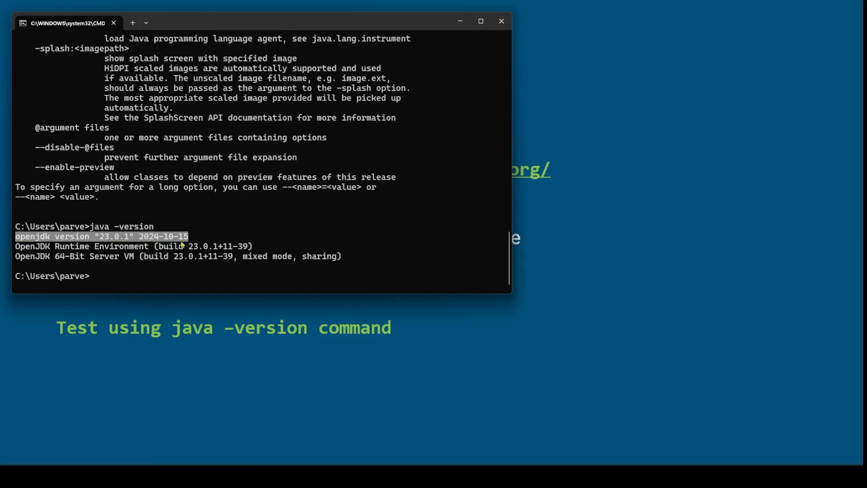
{"action": "left_click", "coordinate": [162, 258]}
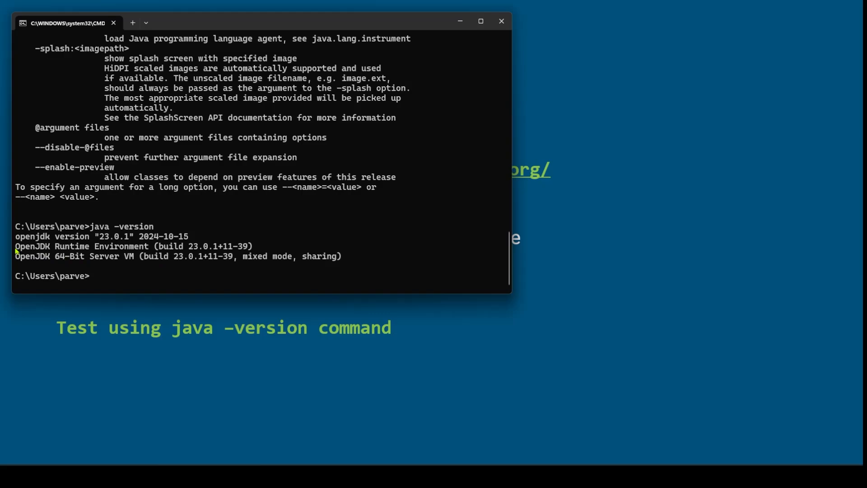